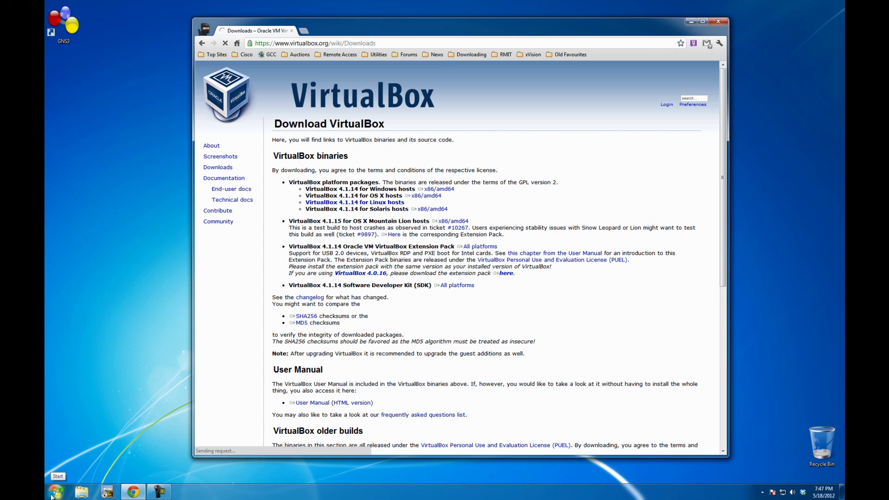
Save the VirtualBox 4.1.14 for Windows hosts installer download.
left_click_drag(480, 20, 519, 71)
left_click(557, 305)
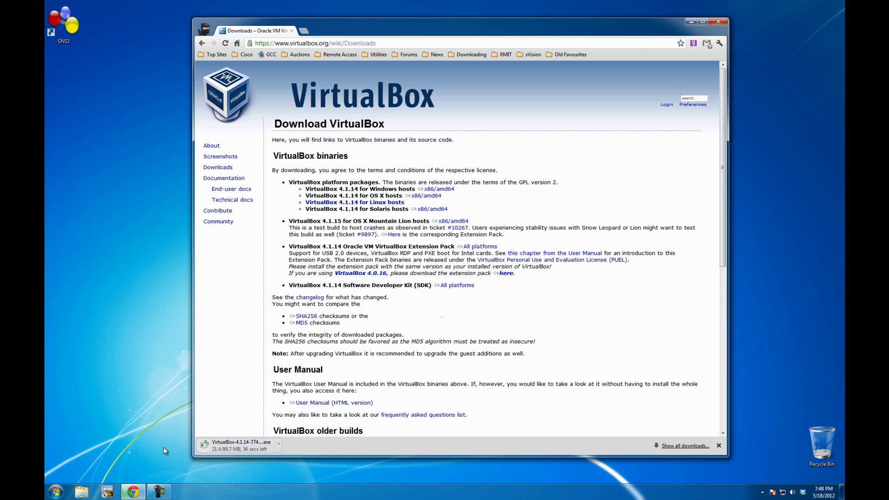
Run the downloaded VirtualBox installer, allowing the security warning, and pass the welcome page.
left_click(159, 491)
left_click(803, 454)
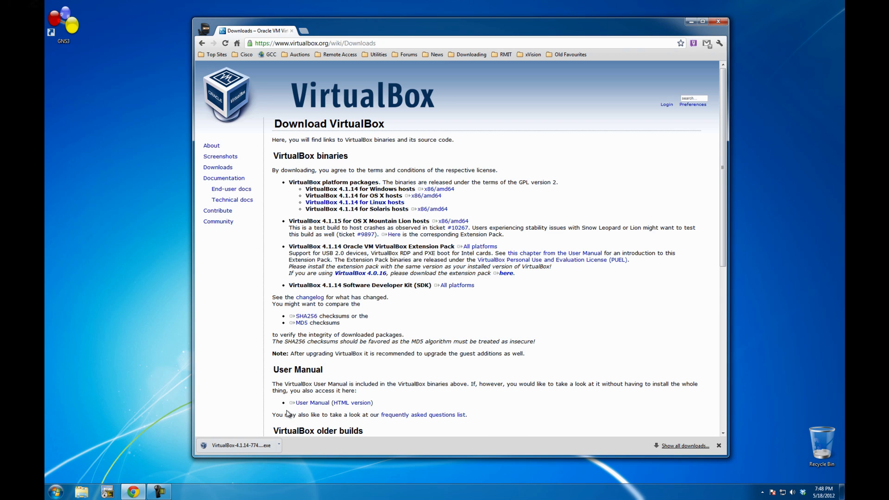
left_click(236, 446)
left_click(471, 251)
left_click(690, 21)
left_click(494, 312)
In Custom Setup, set install options for USB, networking, bridged, host-only and Python features.
mouse_move(411, 269)
left_mouse_down()
mouse_move(433, 268)
mouse_move(412, 269)
left_mouse_up()
left_click(395, 230)
left_click(396, 238)
left_click(394, 237)
left_click(402, 246)
left_click(408, 243)
left_click(410, 251)
left_click(410, 251)
left_click(411, 258)
left_click(394, 257)
left_click(406, 265)
left_click(481, 313)
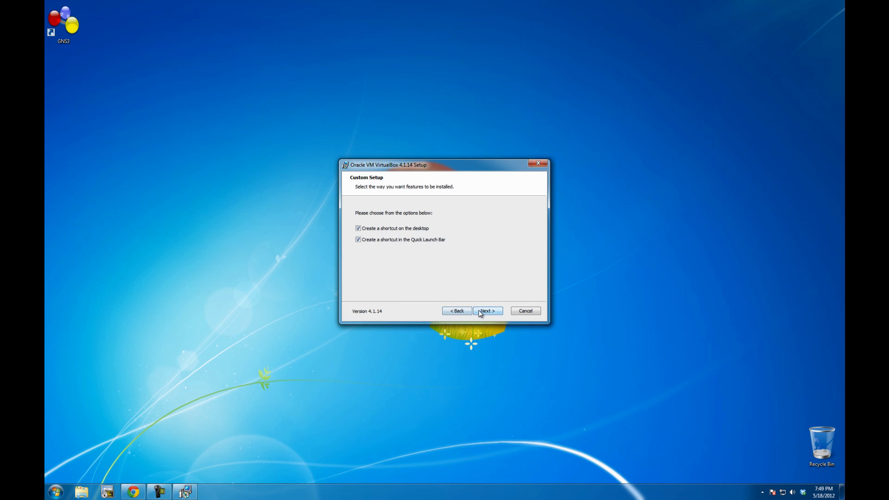
Keep both shortcut options, accept the network reset warning, and start installing.
left_click(482, 312)
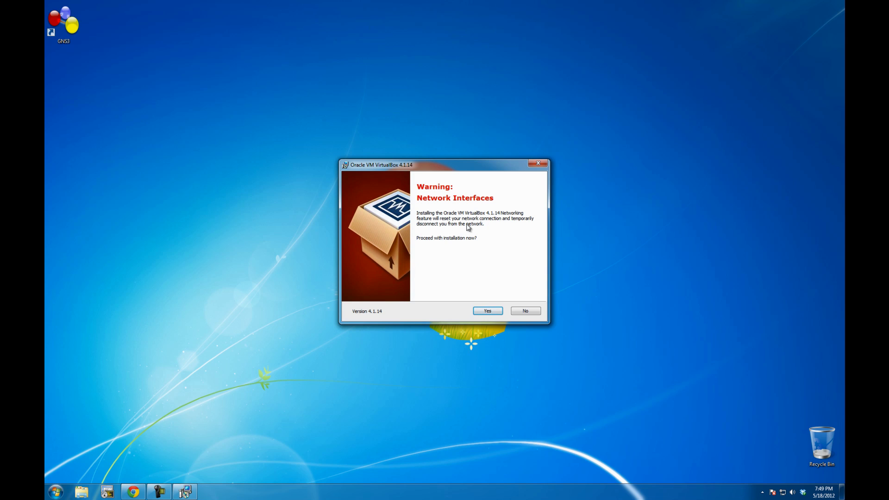
left_click(488, 311)
left_click(487, 311)
Install the Oracle device drivers, always trusting software from Oracle Corporation.
mouse_move(470, 166)
left_mouse_down()
mouse_move(463, 159)
mouse_move(464, 176)
left_mouse_up()
left_click(486, 250)
left_click(440, 248)
left_click(480, 248)
Create a new Windows XP virtual machine named 'Win' with 1024 MB base memory.
left_click(480, 322)
mouse_move(461, 124)
left_mouse_down()
mouse_move(574, 129)
mouse_move(466, 120)
left_mouse_up()
left_click(297, 143)
left_click(510, 300)
type("Win")
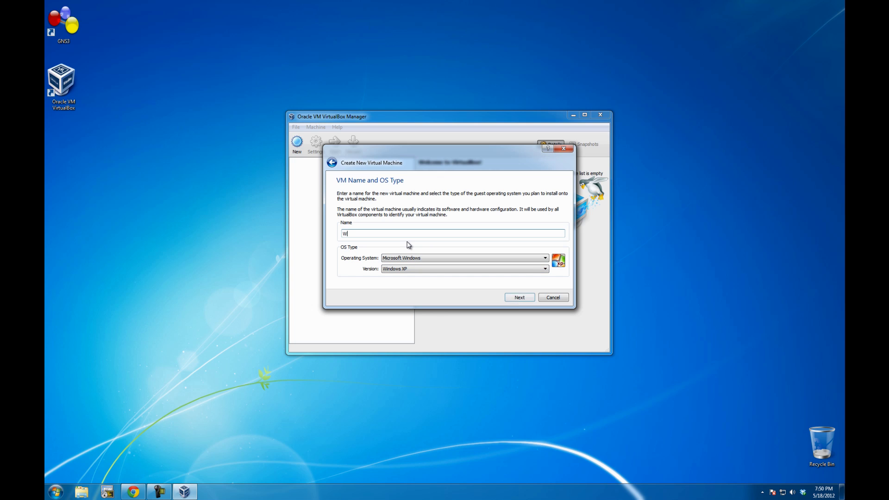
left_click(524, 300)
type("1024")
left_click(513, 297)
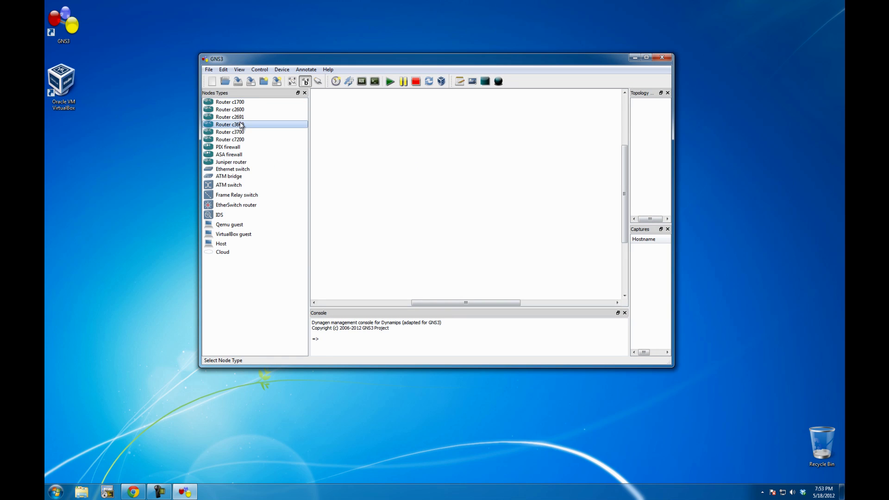
Place a c3600 router and a VirtualBox guest on the canvas, dismissing the guest warning.
left_click_drag(241, 125, 519, 142)
scroll(518, 141, "up", 3)
left_click(225, 235)
left_click_drag(221, 235, 419, 227)
left_click(467, 223)
left_click(223, 70)
Test the VirtualBox settings in Preferences, agreeing to clear the current topology.
left_click(257, 143)
left_click_drag(353, 104, 340, 94)
left_click(295, 149)
left_click(375, 215)
left_click(486, 244)
left_click(365, 216)
Save Windows XP Pro from the VM list as a VirtualBox guest and apply preferences.
left_click(422, 127)
left_click(557, 152)
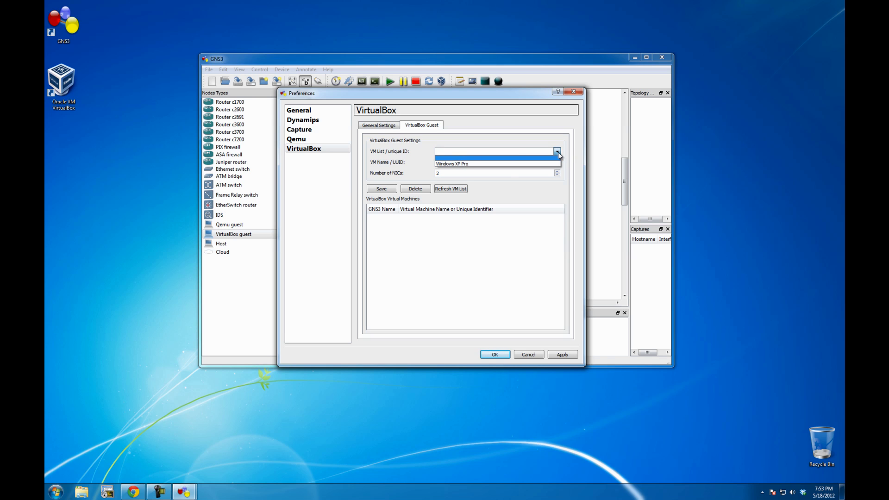
left_click(508, 164)
left_click(381, 190)
left_click(493, 355)
Close GNS3, launch VirtualBox, and open Windows XP Pro's network settings.
left_click(662, 57)
double_click(61, 83)
left_click(357, 101)
left_click_drag(493, 122, 485, 124)
left_click(401, 192)
Attach adapter 1 to the VirtualBox Host-Only Ethernet Adapter and show its advanced options.
left_click(467, 158)
left_click(494, 159)
left_click(530, 158)
left_click(448, 157)
left_click(503, 179)
left_click(505, 208)
left_click(517, 192)
left_click(504, 193)
left_click(455, 201)
Save the VM network settings and open VirtualBox's global Network preferences.
left_click(555, 310)
left_click_drag(463, 74, 416, 92)
left_click(288, 104)
left_click(314, 146)
left_click(367, 194)
Add a second host-only network, Host-Only Ethernet Adapter #2, approving the permission request.
left_click(484, 181)
left_click(540, 182)
left_click(209, 494)
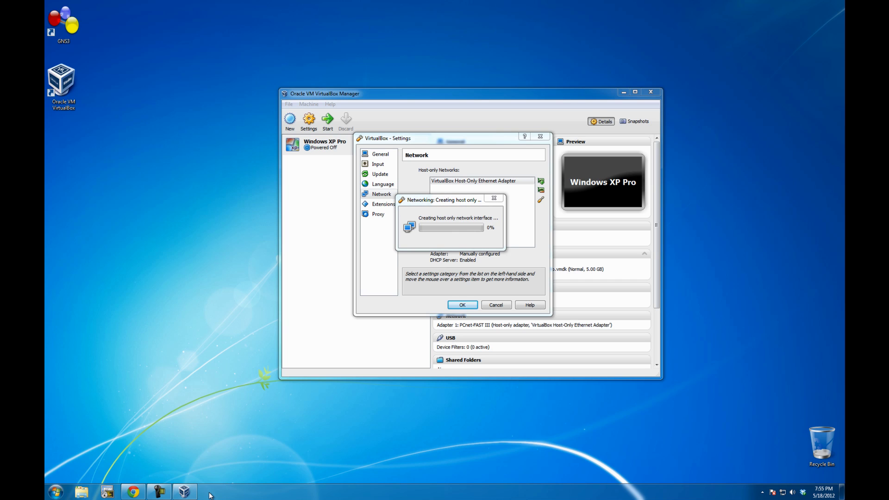
left_click(511, 190)
left_click(462, 304)
Set Windows XP Pro's adapter 1 to VirtualBox Host-Only Ethernet Adapter.
right_click(329, 148)
left_click(308, 173)
left_click(309, 119)
left_click(362, 204)
left_click(466, 203)
left_click(468, 216)
Enable adapter 2 as host-only with its cable disconnected, and save the settings.
left_click(435, 170)
left_click(400, 181)
left_click(462, 192)
left_click(472, 220)
left_click(410, 213)
left_click(451, 256)
left_click(517, 324)
left_click(289, 105)
Quit VirtualBox Manager and launch GNS3, cancelling the New Project prompt.
left_click(298, 158)
double_click(74, 36)
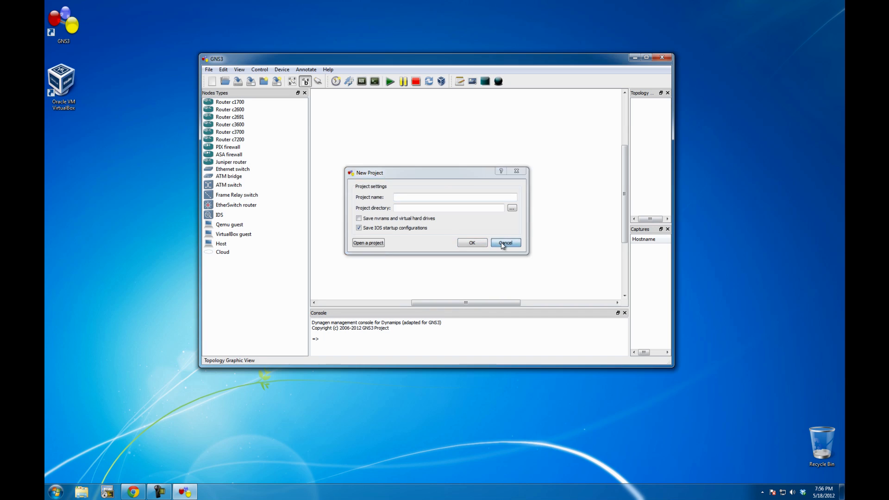
left_click(504, 243)
Place a c3600 router and a VirtualBox guest node VBOX1 on the canvas.
left_click(237, 234)
left_click(383, 212)
left_click_drag(226, 124, 531, 146)
left_click_drag(235, 234, 481, 250)
Move the VBOX1 node and rename its hostname to PC.
left_click_drag(418, 226, 467, 250)
right_click(465, 249)
left_click(511, 276)
type("PC")
key("Return")
Connect router R1 to the PC's e2 interface with an Ethernet link.
left_click(318, 82)
left_click(342, 133)
left_click(533, 149)
left_click(436, 229)
left_click(450, 244)
left_click(318, 81)
Start all topology devices, allow firewall network access, and open router R1's console.
left_click(390, 82)
left_click(494, 320)
left_click_drag(588, 59, 45, 108)
double_click(342, 178)
Dock the R1 console on the right, then reposition and widen the Windows XP guest window.
left_click_drag(431, 58, 431, 202)
left_click_drag(350, 207, 842, 294)
left_click_drag(577, 4, 571, 281)
left_click_drag(581, 14, 586, 10)
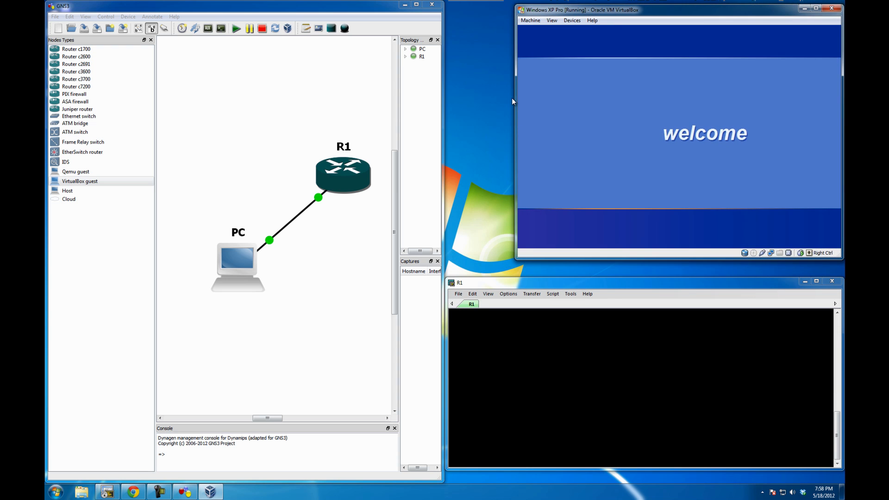
left_click_drag(513, 99, 449, 99)
left_click_drag(535, 277, 534, 260)
Enter privileged mode on R1 with the en command.
key("Return")
key("Return")
type("en")
key("Return")
Shorten the topology window and add a 'DHCP Server' note beside R1.
left_click(307, 134)
left_click_drag(334, 1, 323, 73)
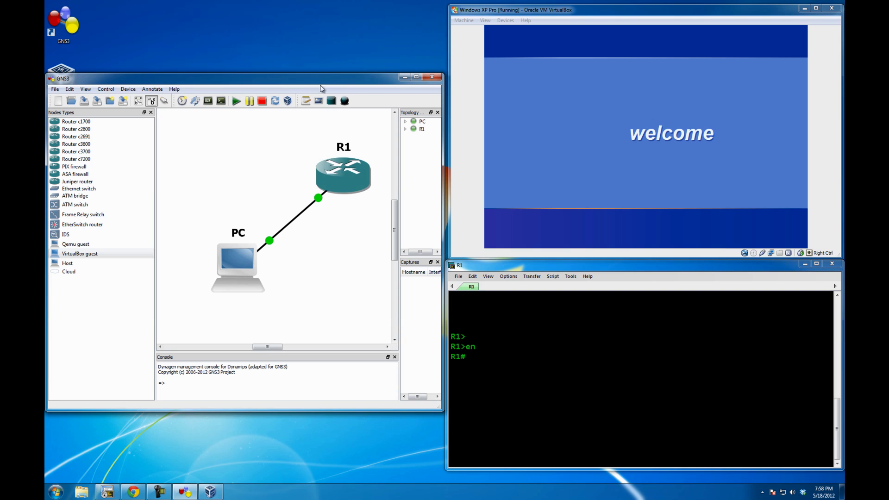
left_click(304, 102)
left_click(222, 148)
type("DHCP")
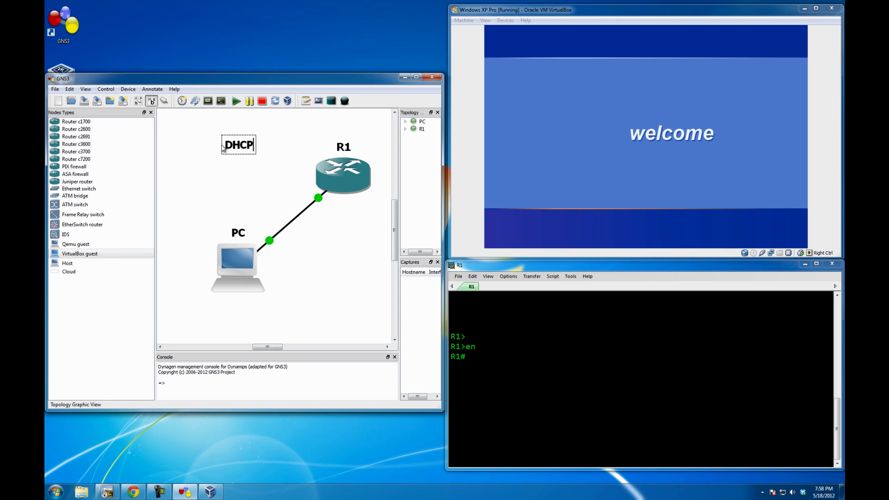
type(" Server")
left_click(244, 172)
left_click_drag(257, 152, 257, 168)
Label the link '1.1.1.0/24' and R1's interface '.1' with notes.
left_click(305, 103)
left_click(309, 229)
type("1.1.1.0/24")
left_click(337, 237)
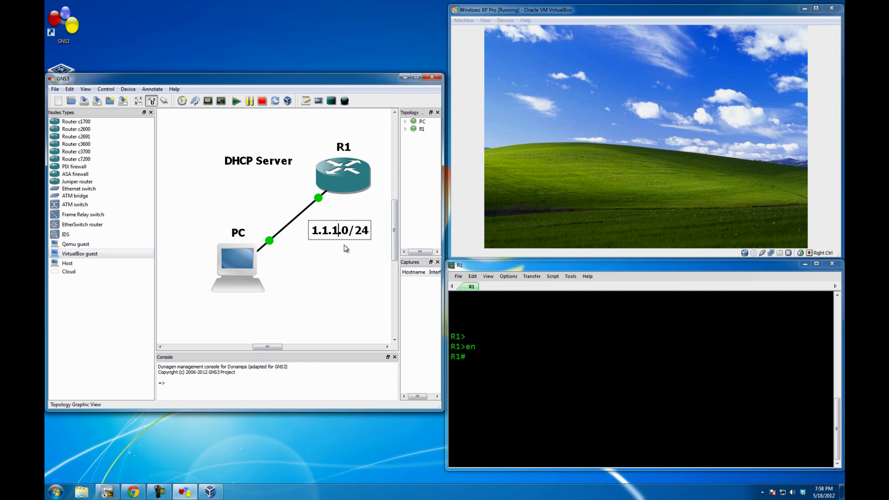
left_click(324, 270)
left_click(332, 202)
type(".1")
left_click_drag(338, 204, 332, 202)
mouse_move(314, 171)
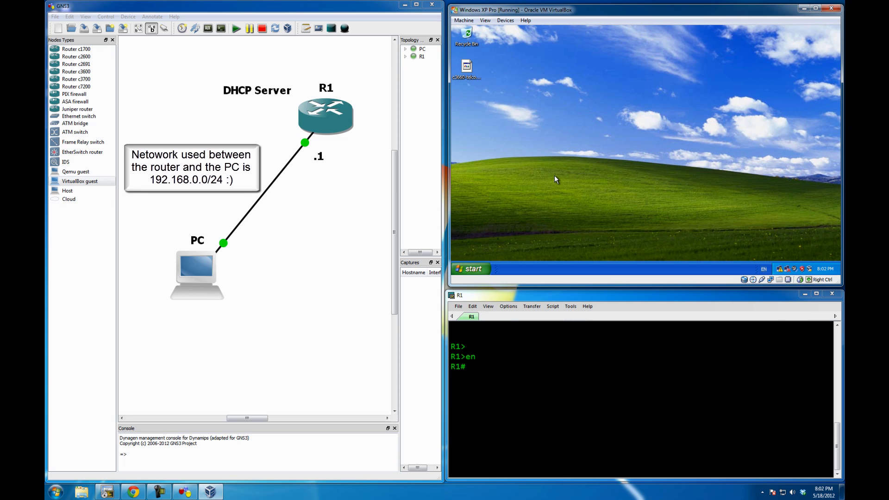
Check the XP network icon: Local Area Connection 2 at 100.0 Mbps, limited or no connectivity.
mouse_move(777, 269)
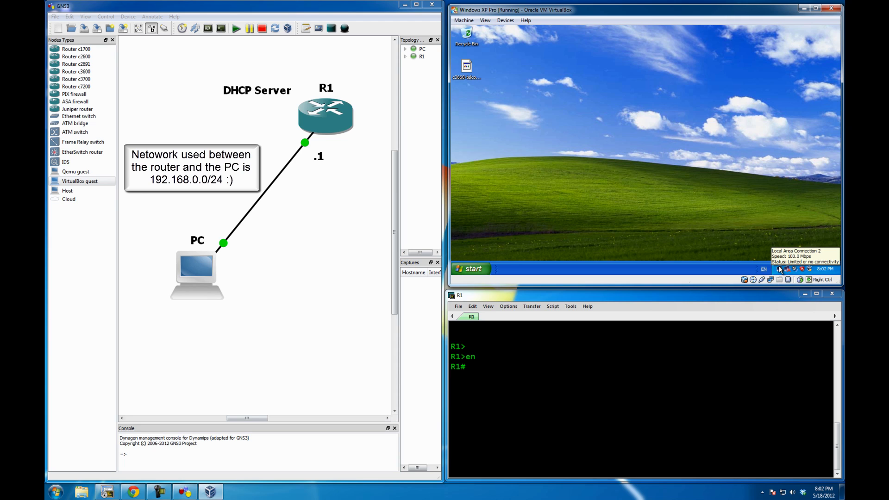
Open My Computer from the XP Start menu, showing Local Disk (C:) and Guest Additions (D:).
left_click(534, 355)
left_click(779, 273)
right_click(779, 273)
left_click(626, 195)
key("super")
left_click(558, 124)
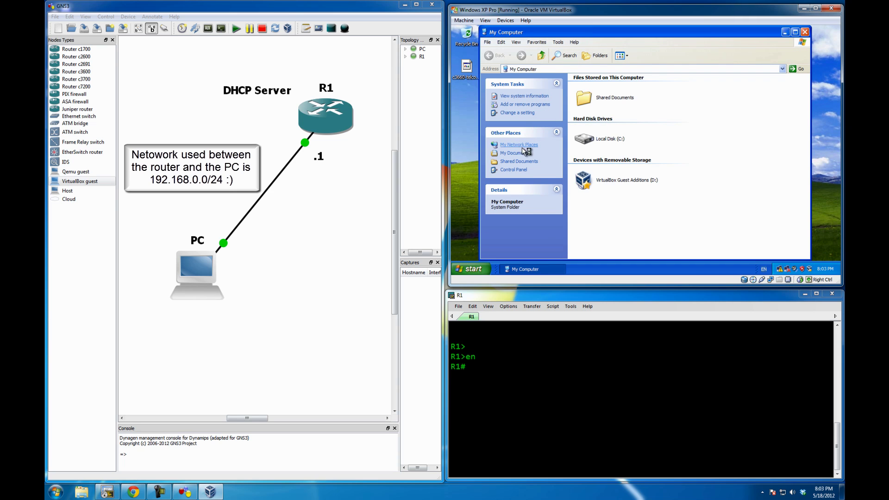